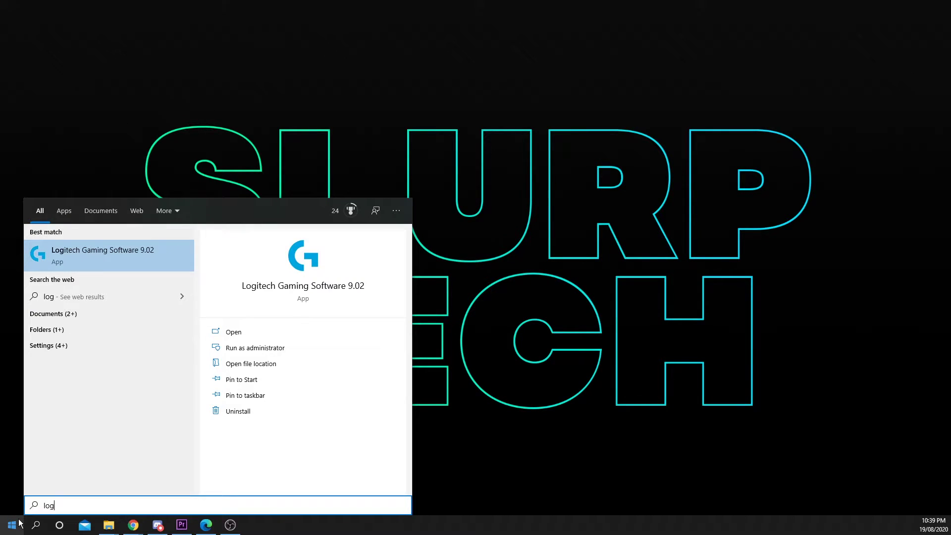
- Launch Logitech Gaming Software 9.02 from the Start menu search for 'log'
key("Return")
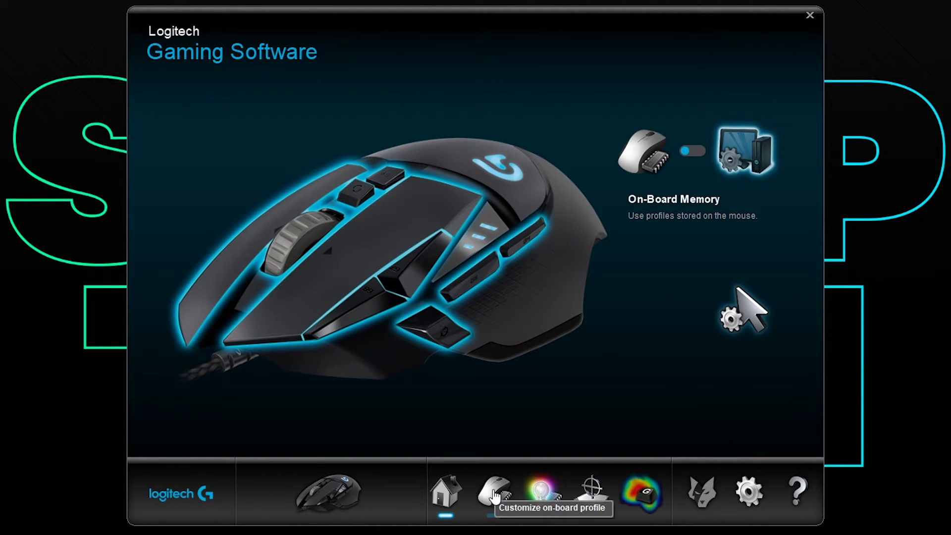
- Open the customization page for on-board Profile 1
left_click(495, 496)
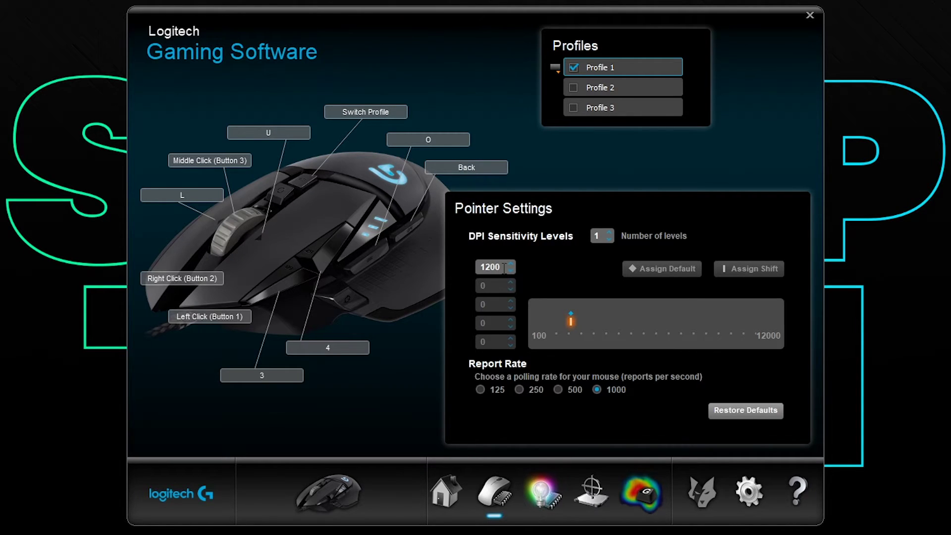
- Enter 1200 as Profile 1's DPI level and make it the active level
double_click(504, 269)
type("1200")
left_click(571, 320)
- Reassign the G502's DPI Shift side button to the generic DPI Cycling command
left_click(361, 302)
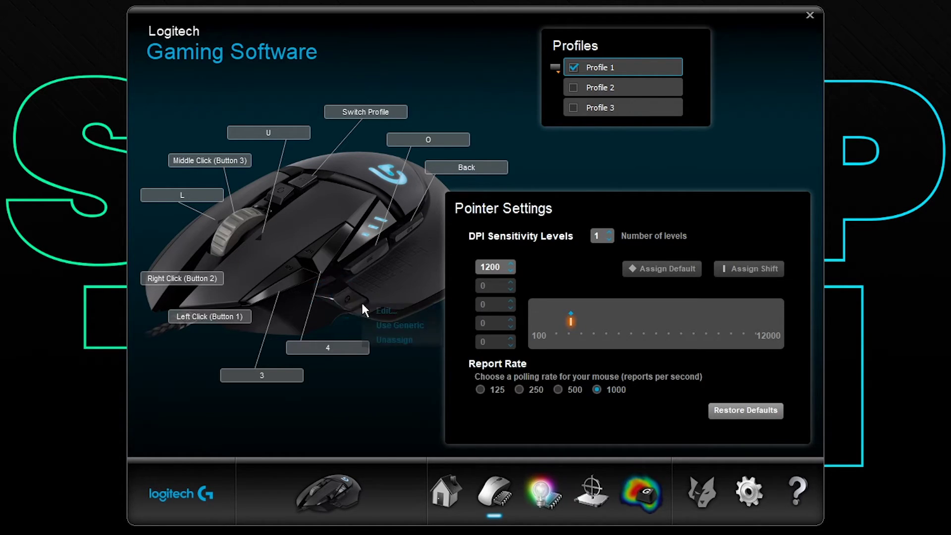
left_click(385, 325)
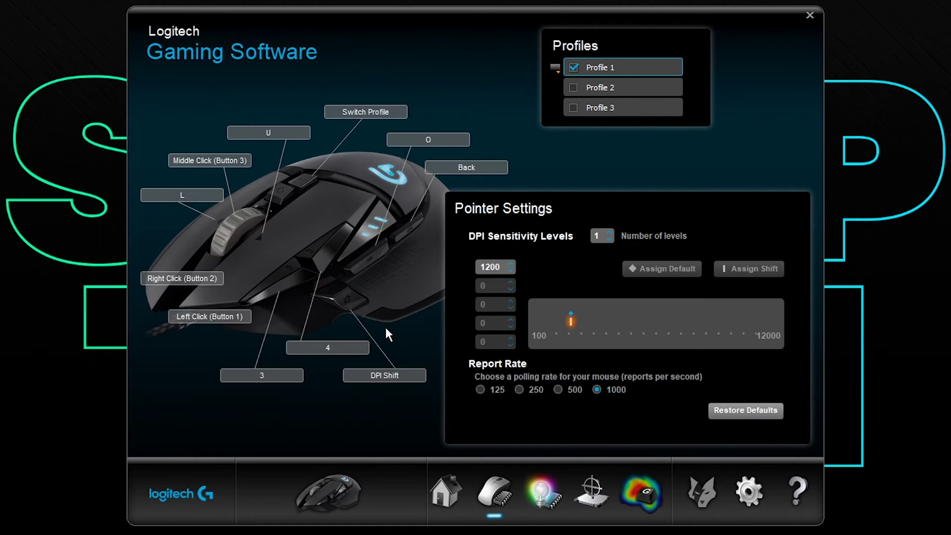
left_click(359, 302)
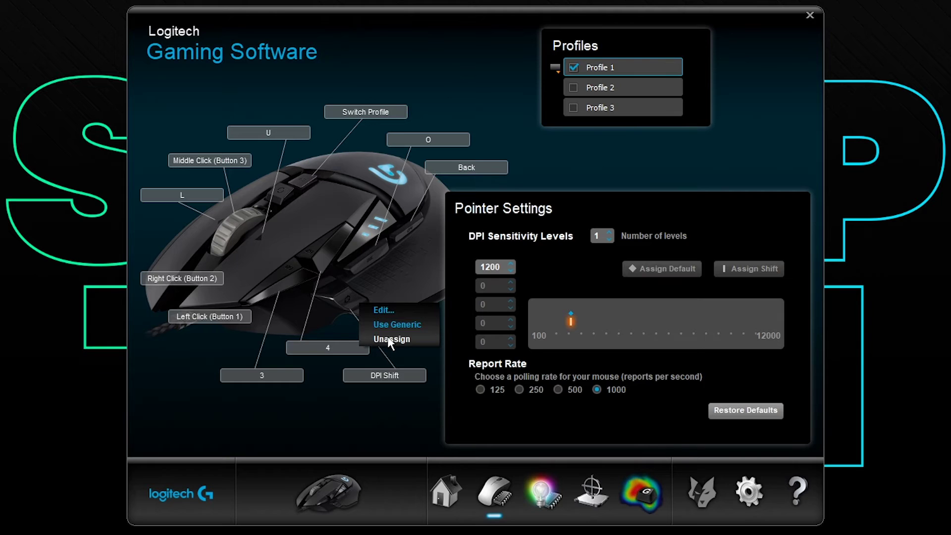
left_click(389, 311)
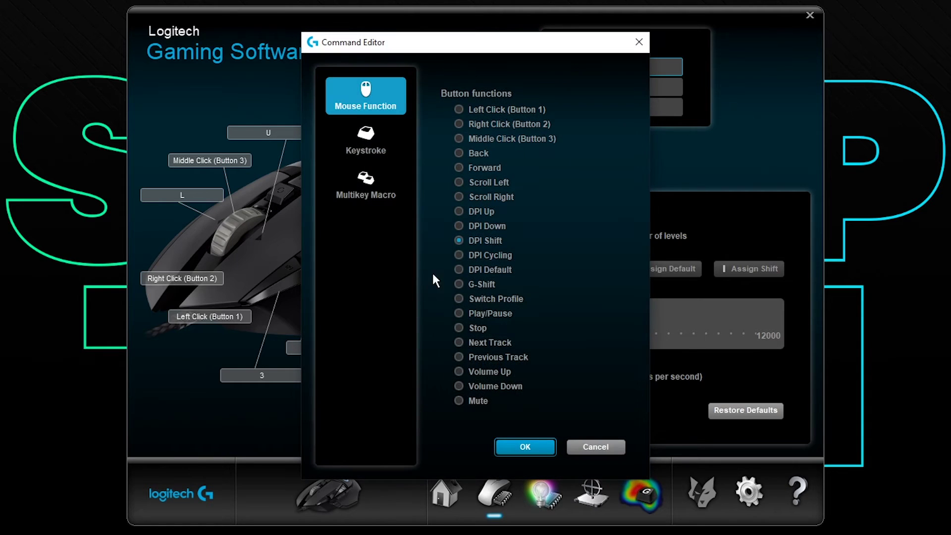
left_click(486, 256)
left_click(533, 444)
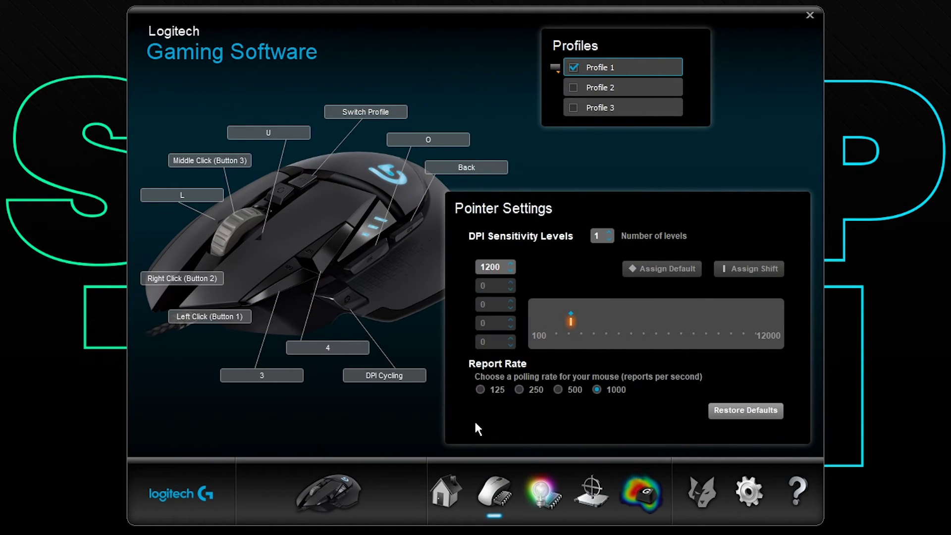
right_click(361, 300)
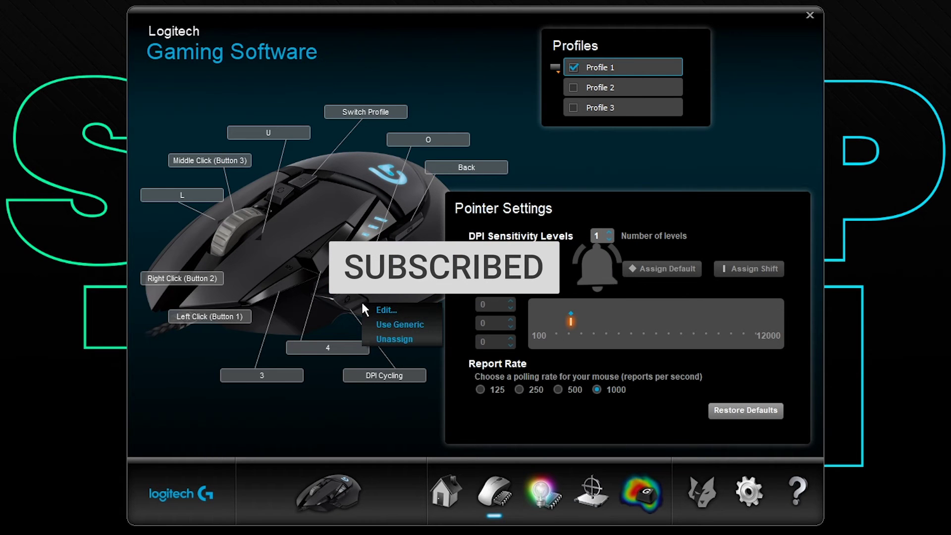